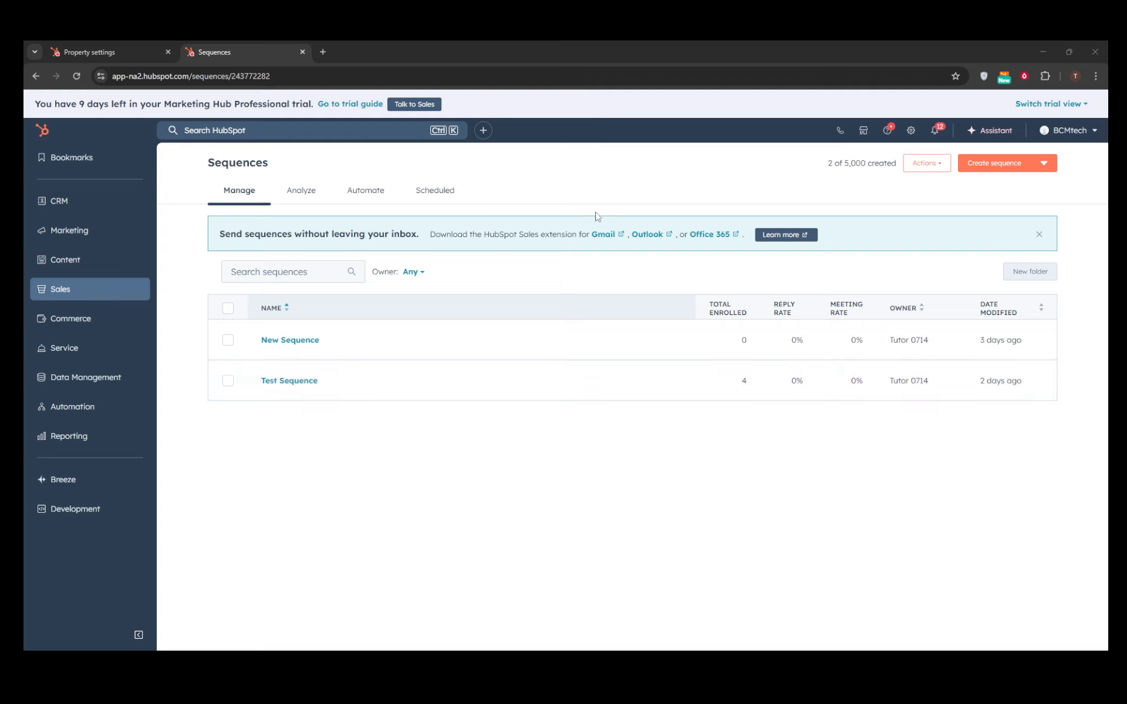
- Switch the trial view to Sales Hub Professional, followed by Service Hub Professional
click(1085, 104)
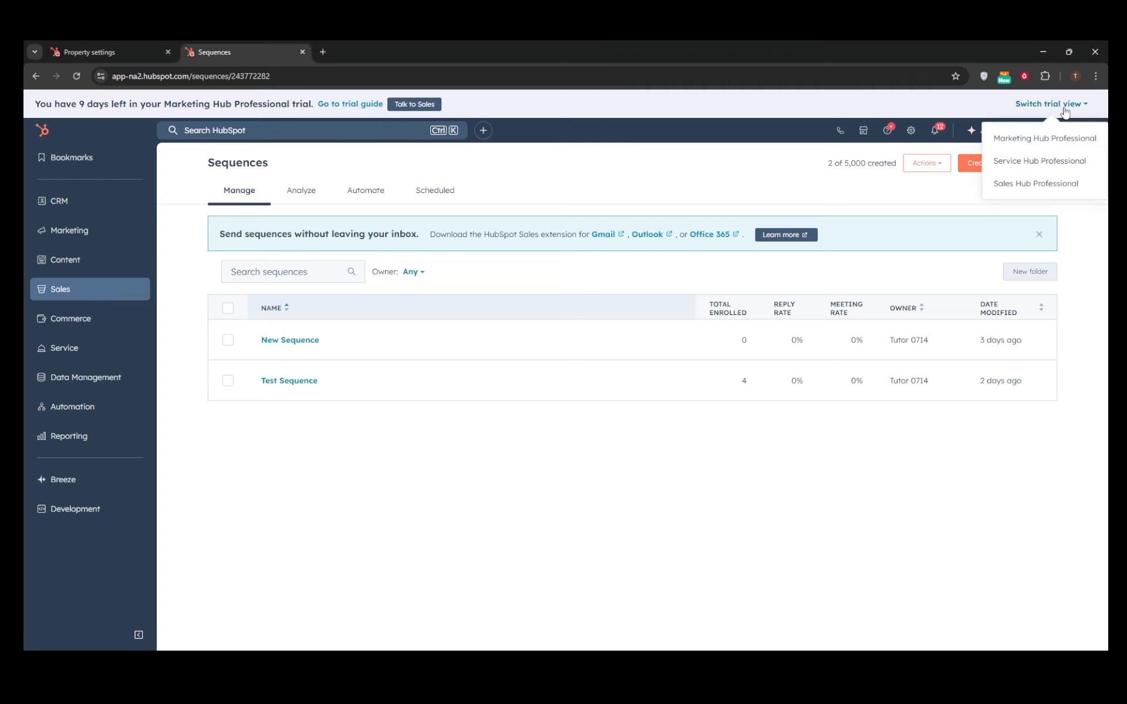
click(1013, 183)
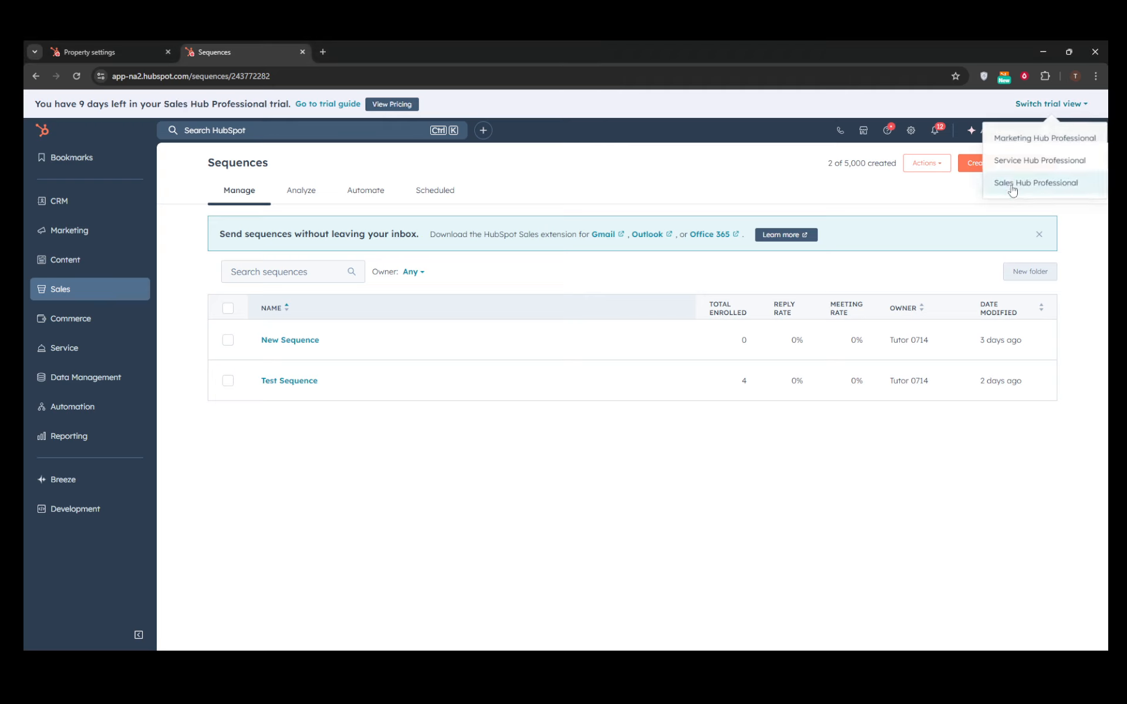
click(1083, 104)
click(1015, 166)
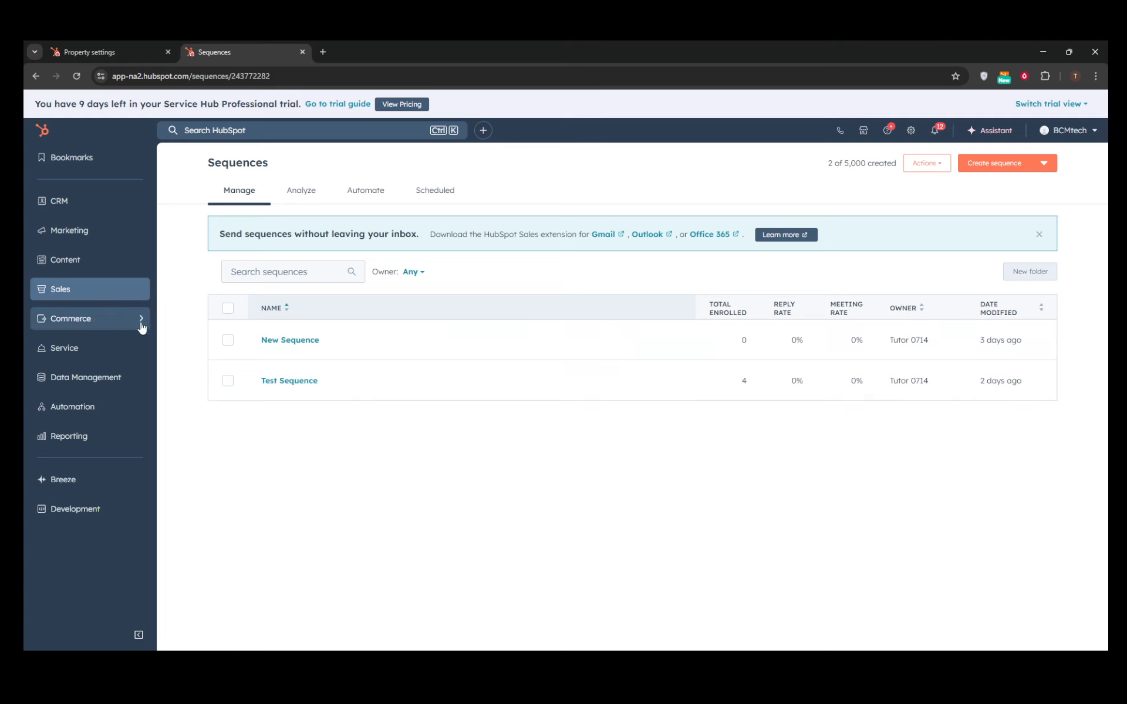
- Go to the sales Sequences page and create a new dynamic sequence
click(87, 294)
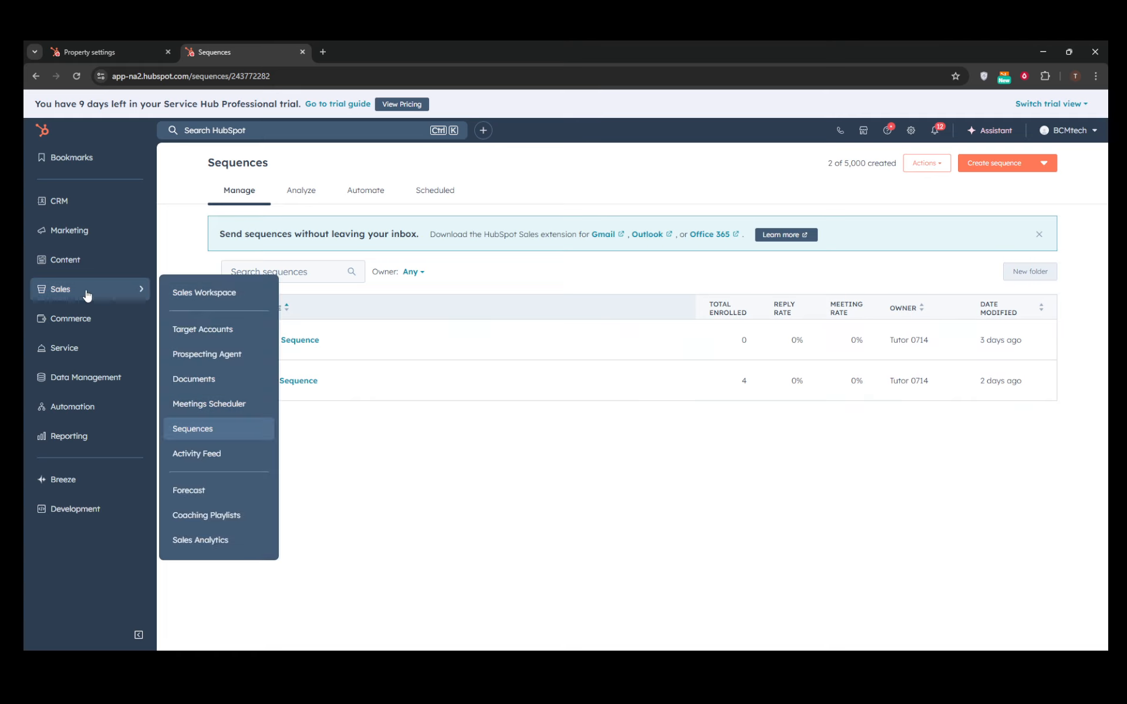
click(212, 433)
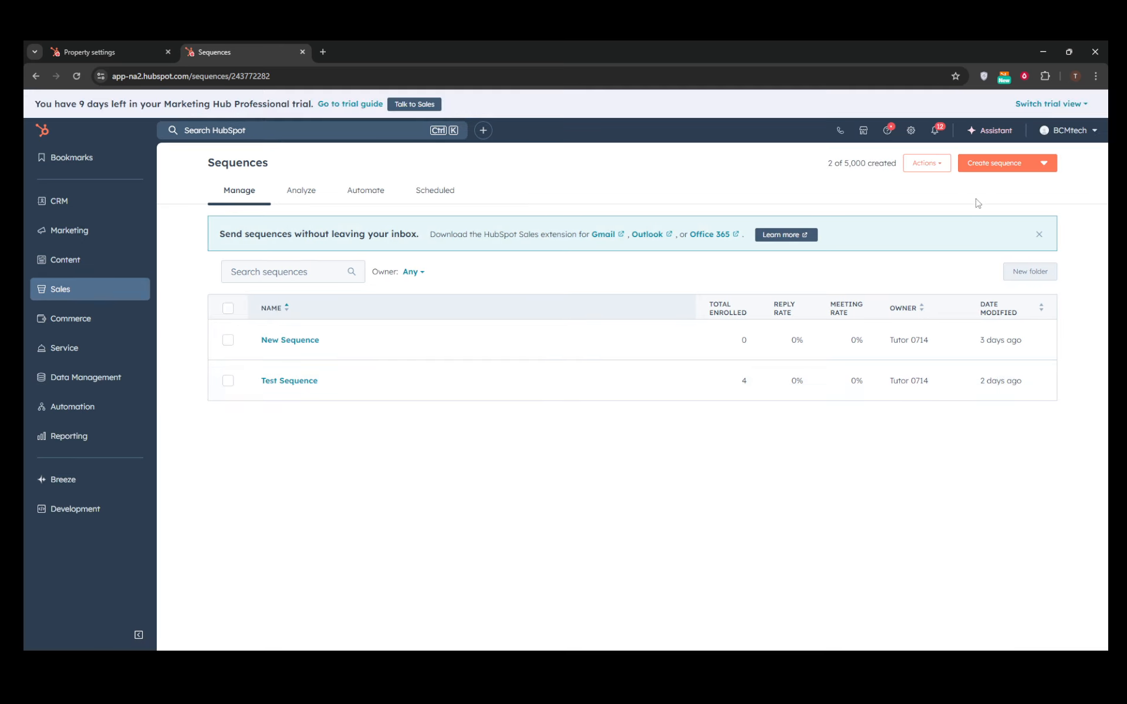
click(1012, 164)
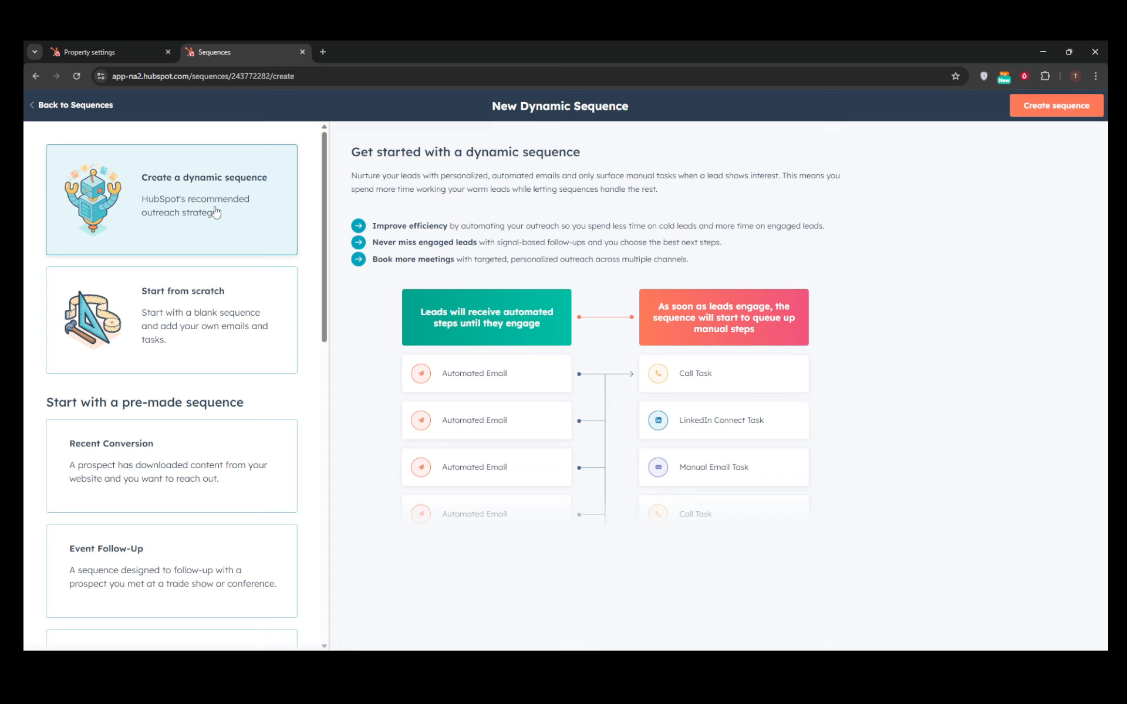
click(1055, 114)
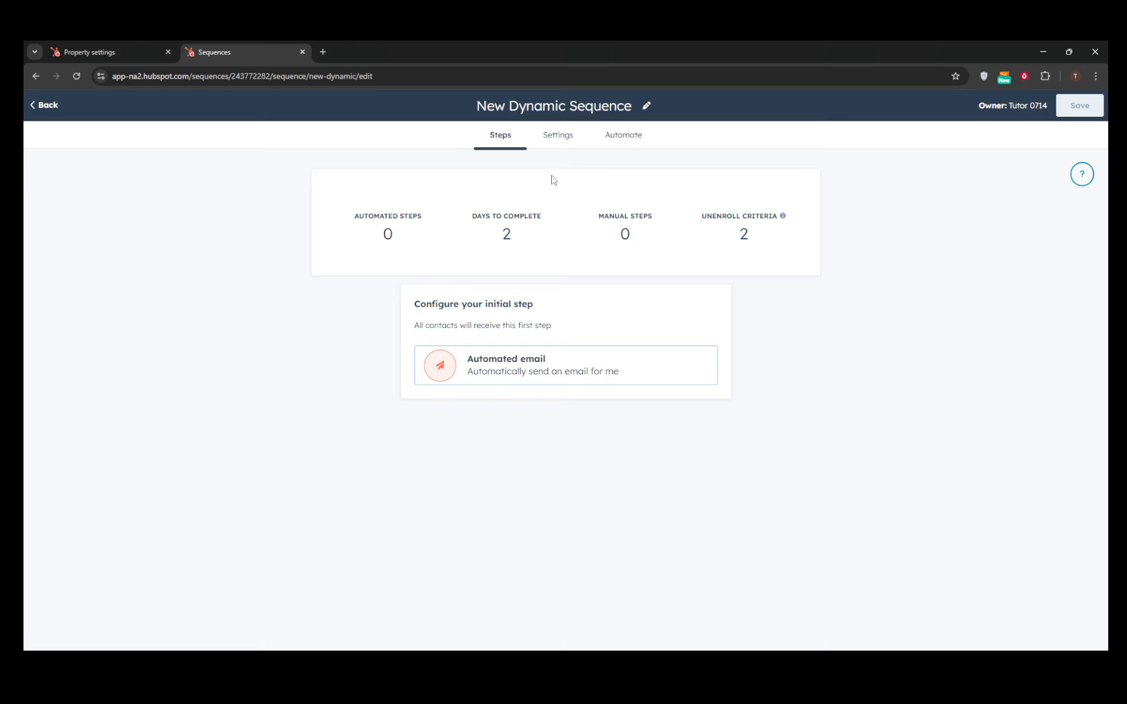
- Rename the sequence to "Test Dynamic Sequence"
click(646, 107)
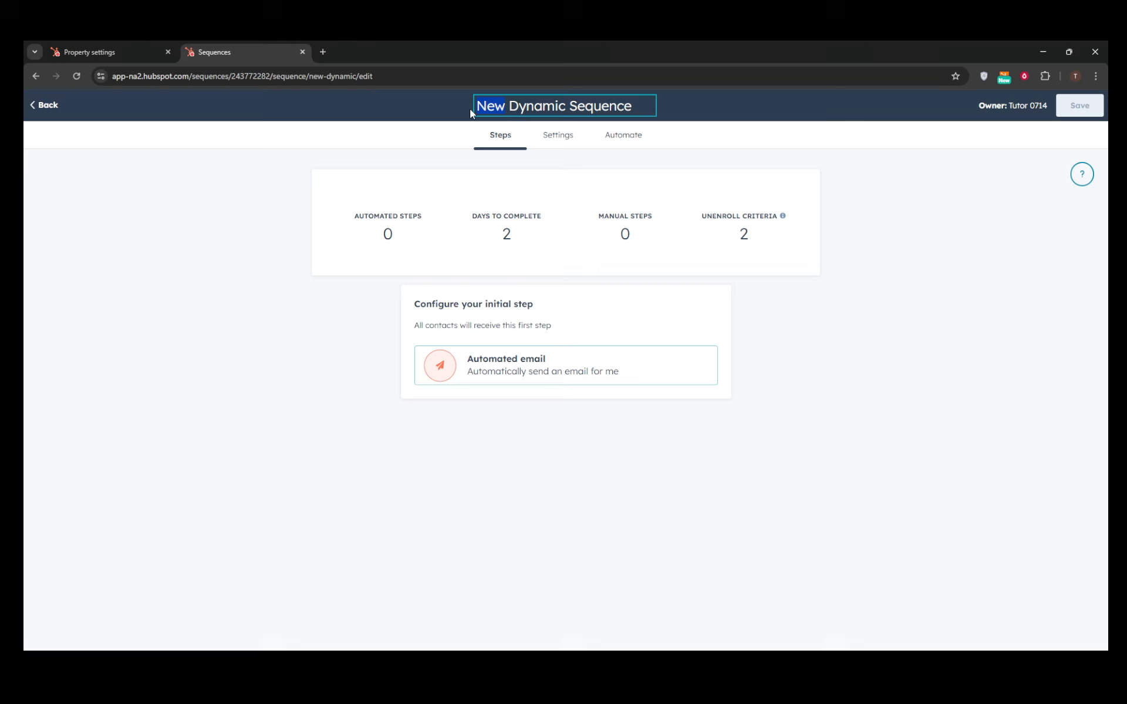
text(t)
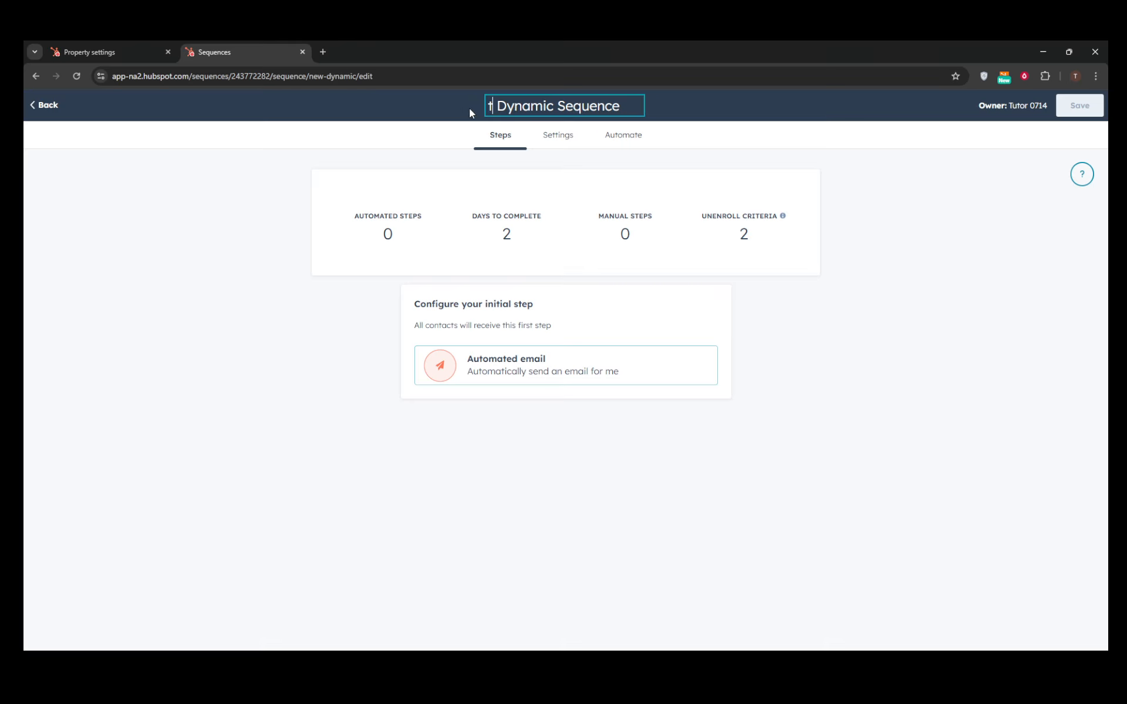
key(BackSpace)
text(Tes)
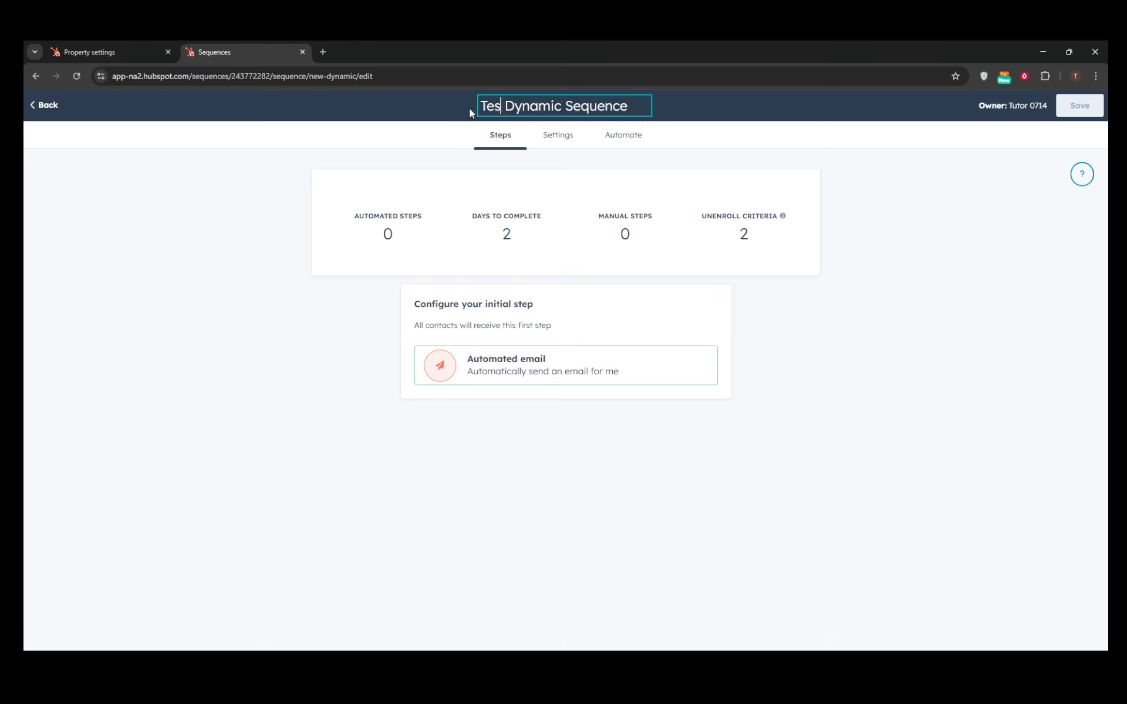
text(t)
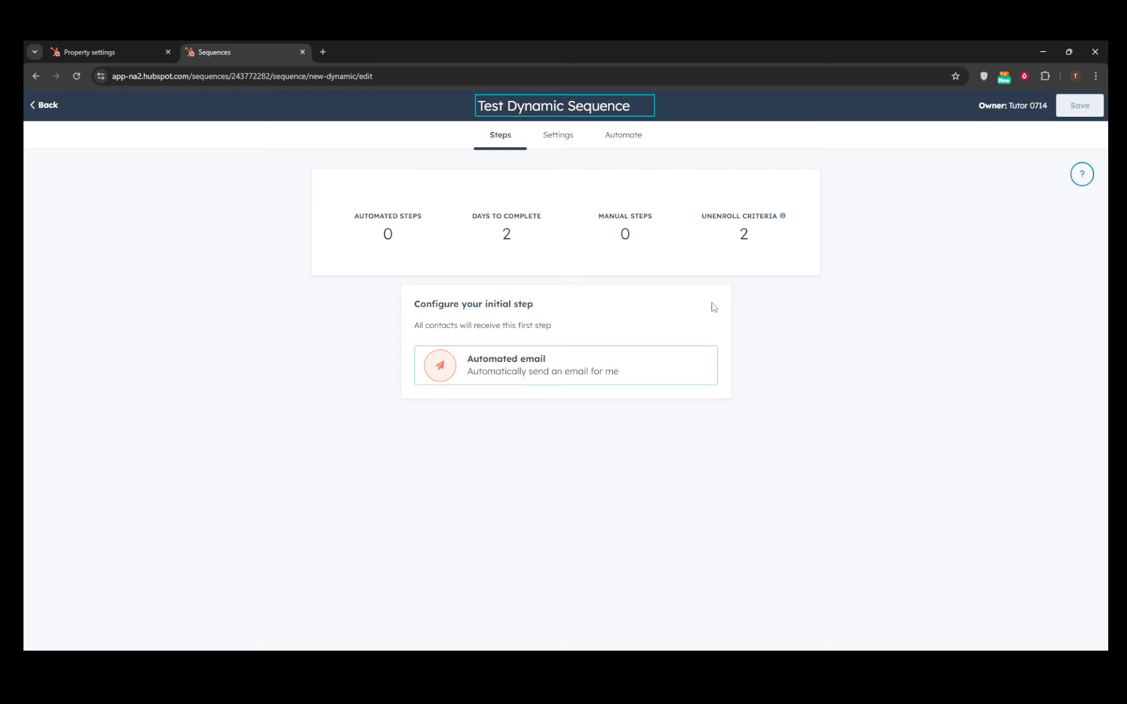
- Add an automated email as the initial step, using the existing "Version B" template
click(567, 366)
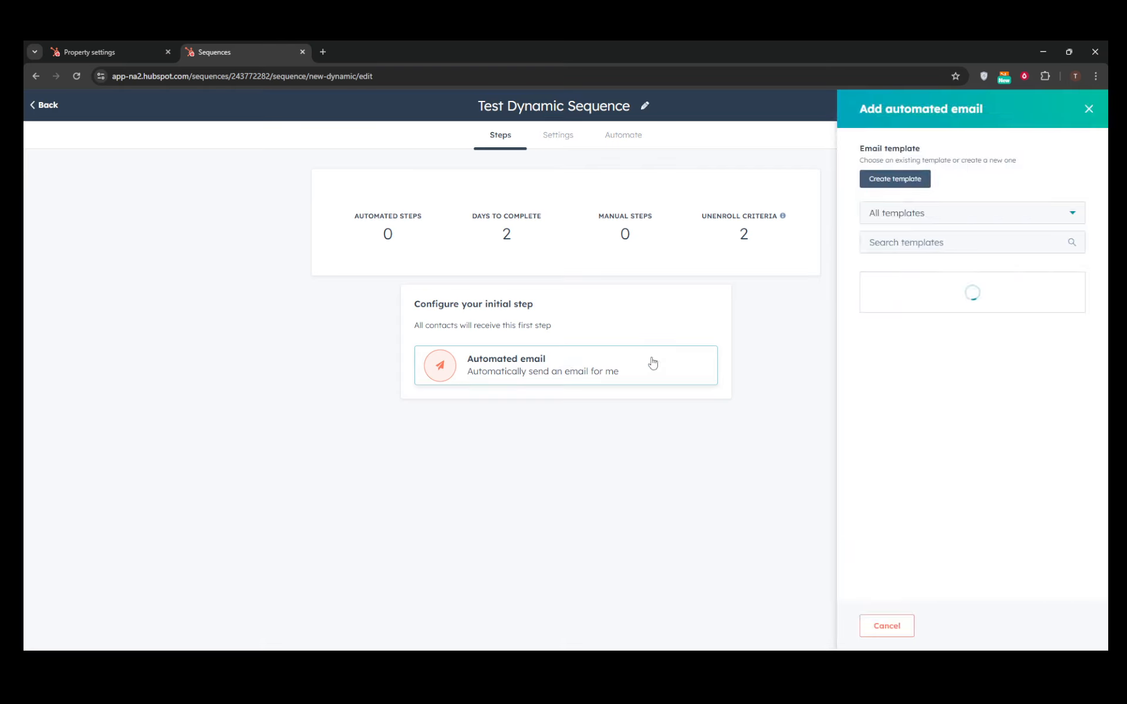
click(942, 219)
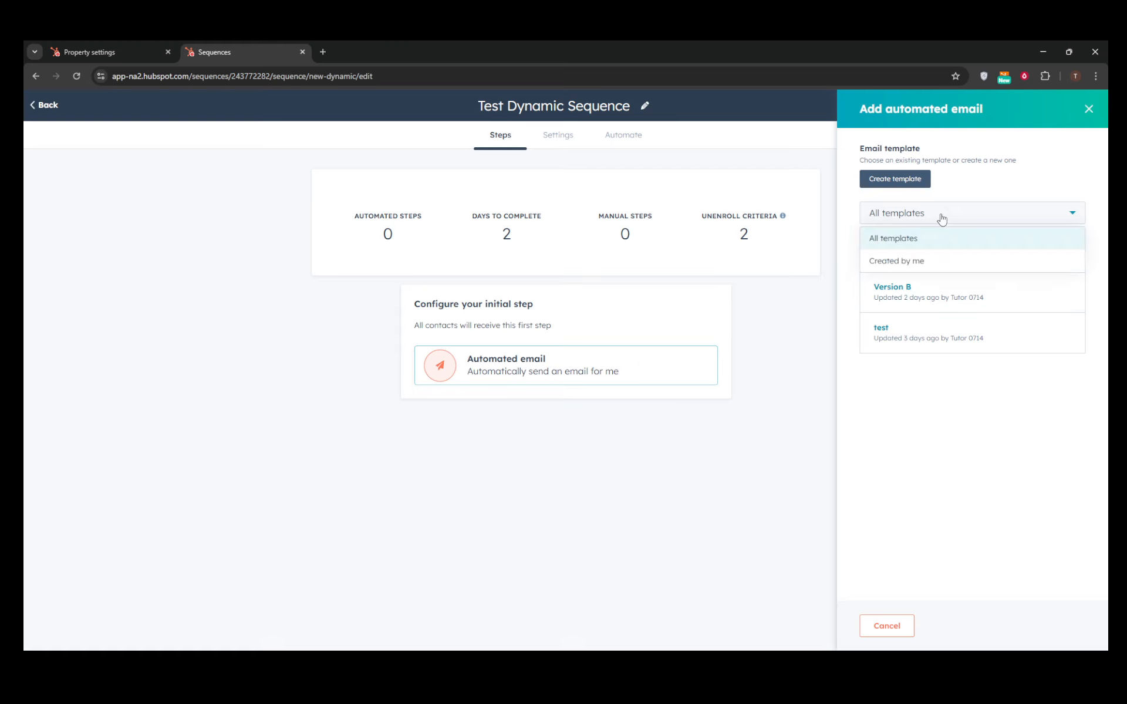
click(896, 246)
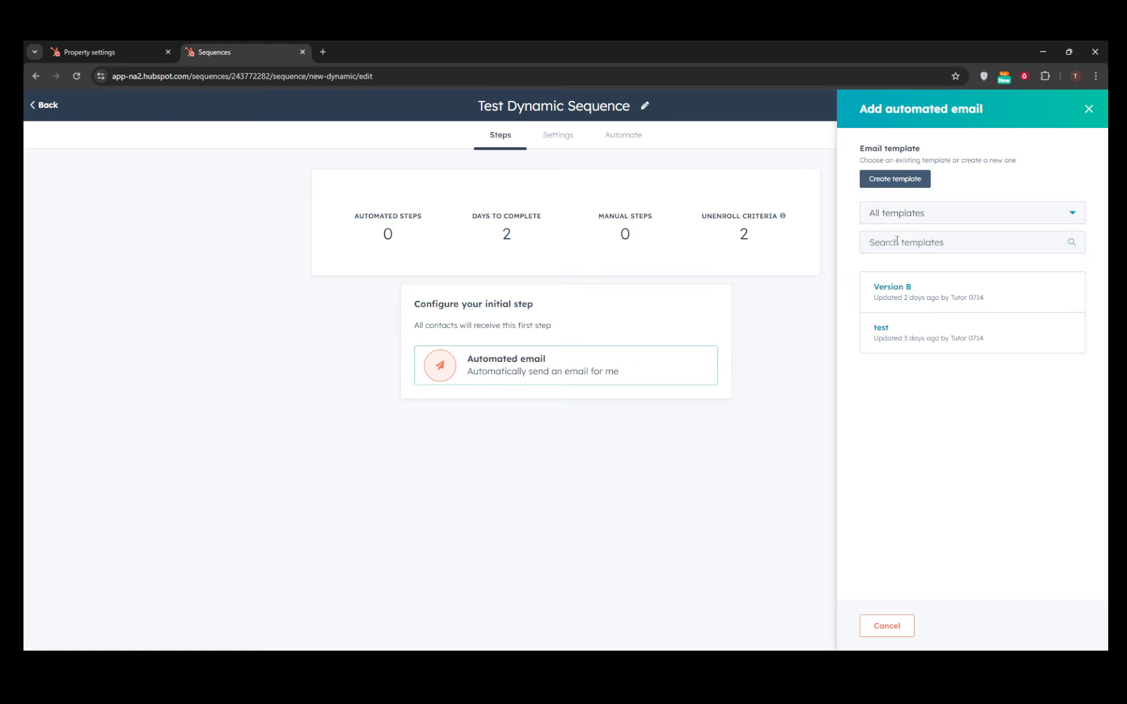
click(932, 239)
click(854, 265)
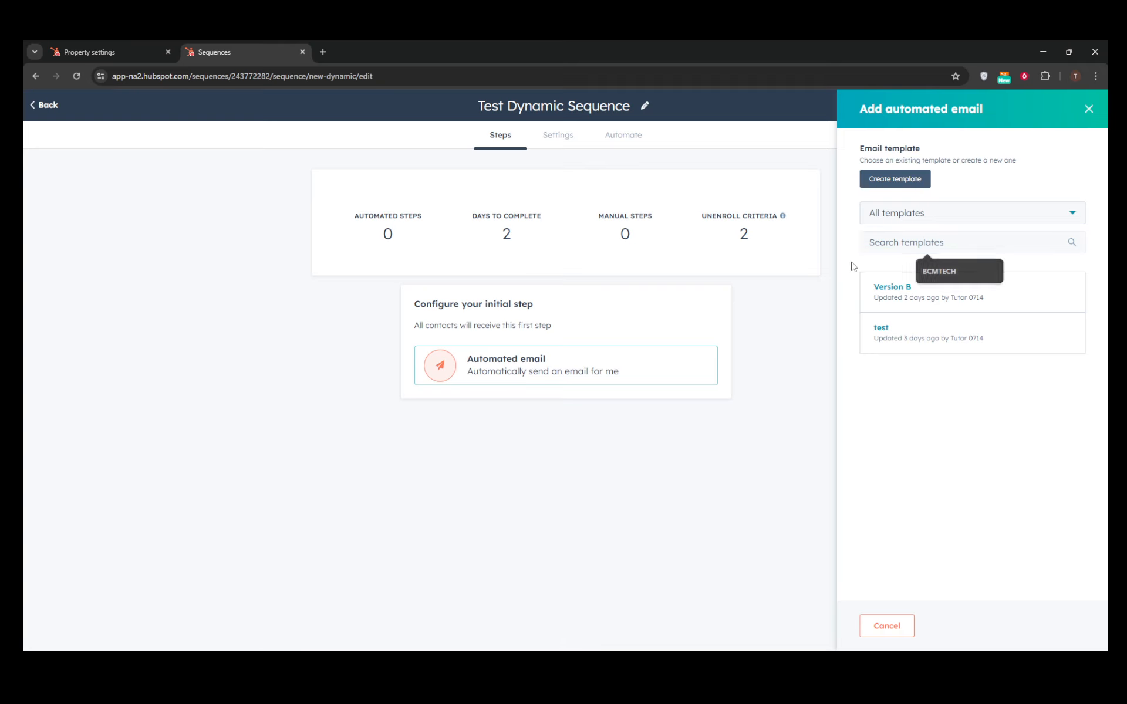
click(886, 288)
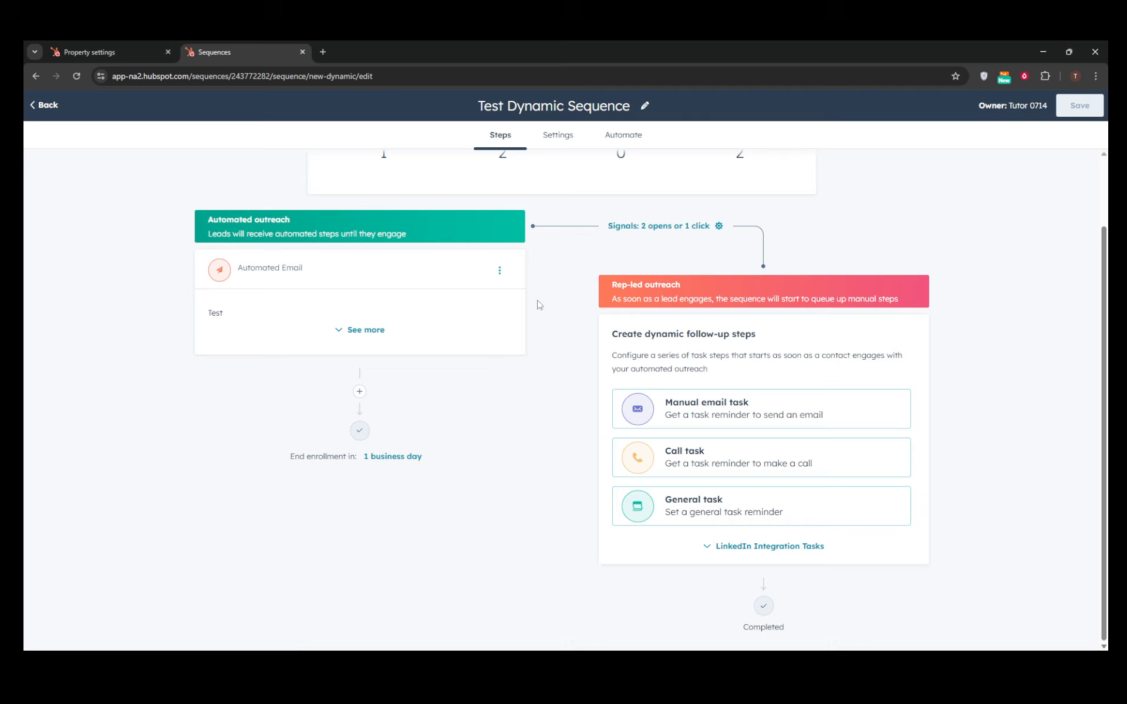
- Show the next-step options below the automated email and review the actions available for that email
click(359, 391)
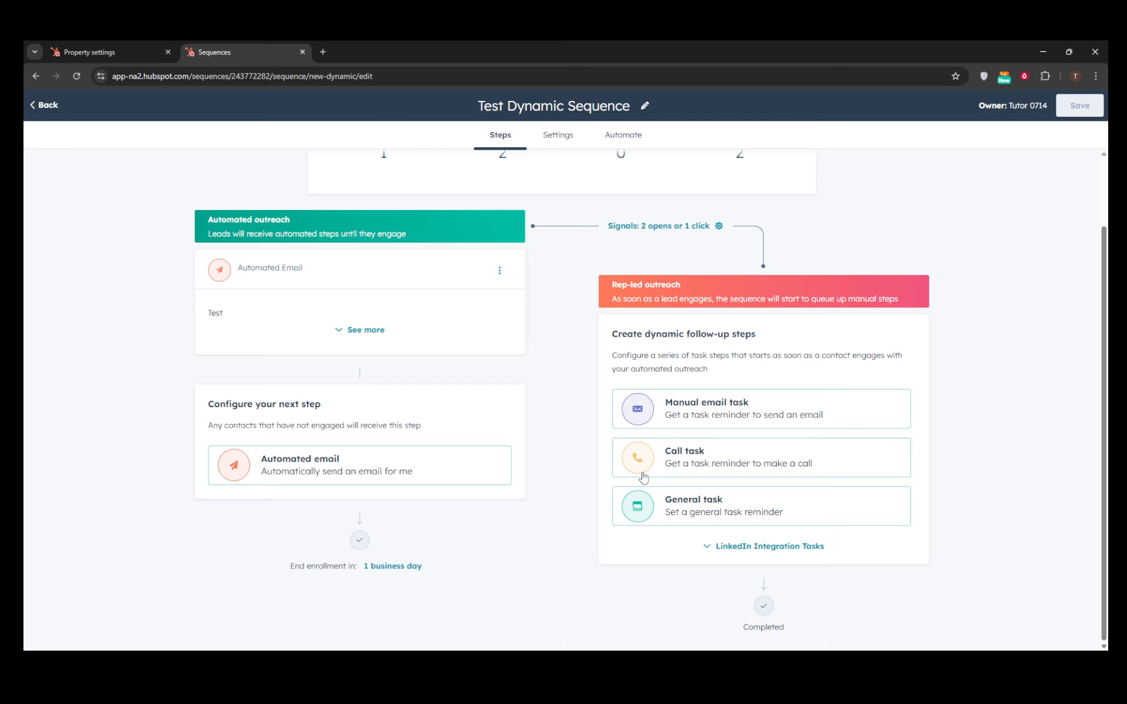
scroll(520, 355, up, 2)
scroll(520, 355, up, 3)
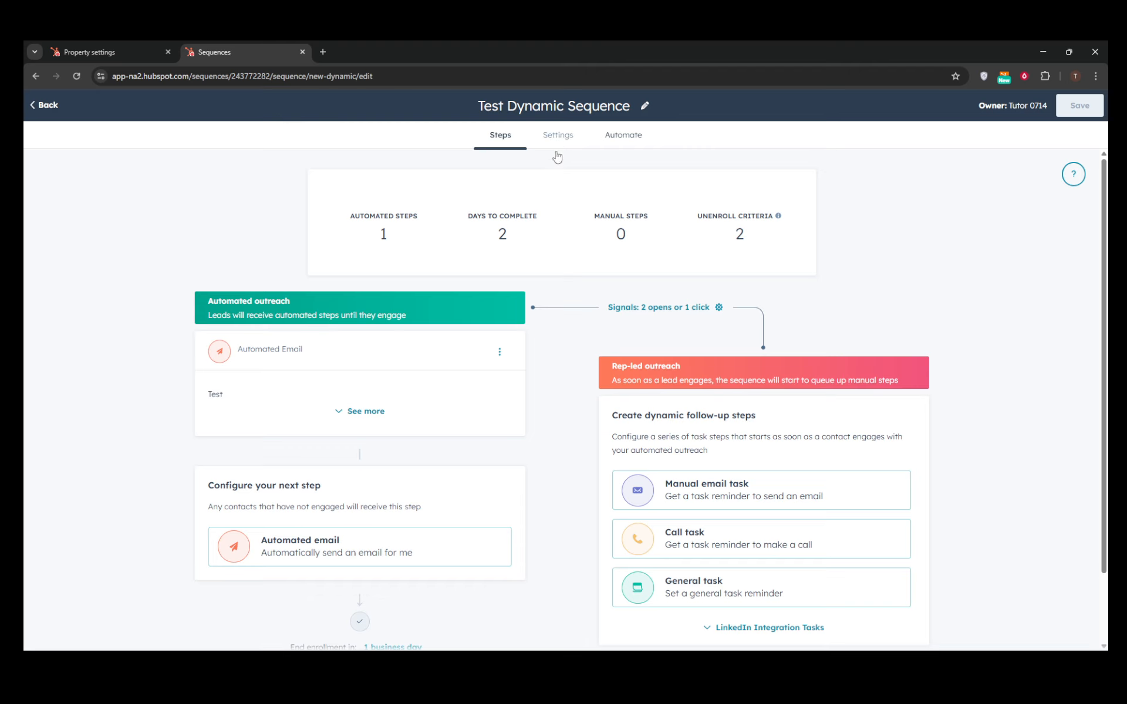
scroll(657, 376, down, 3)
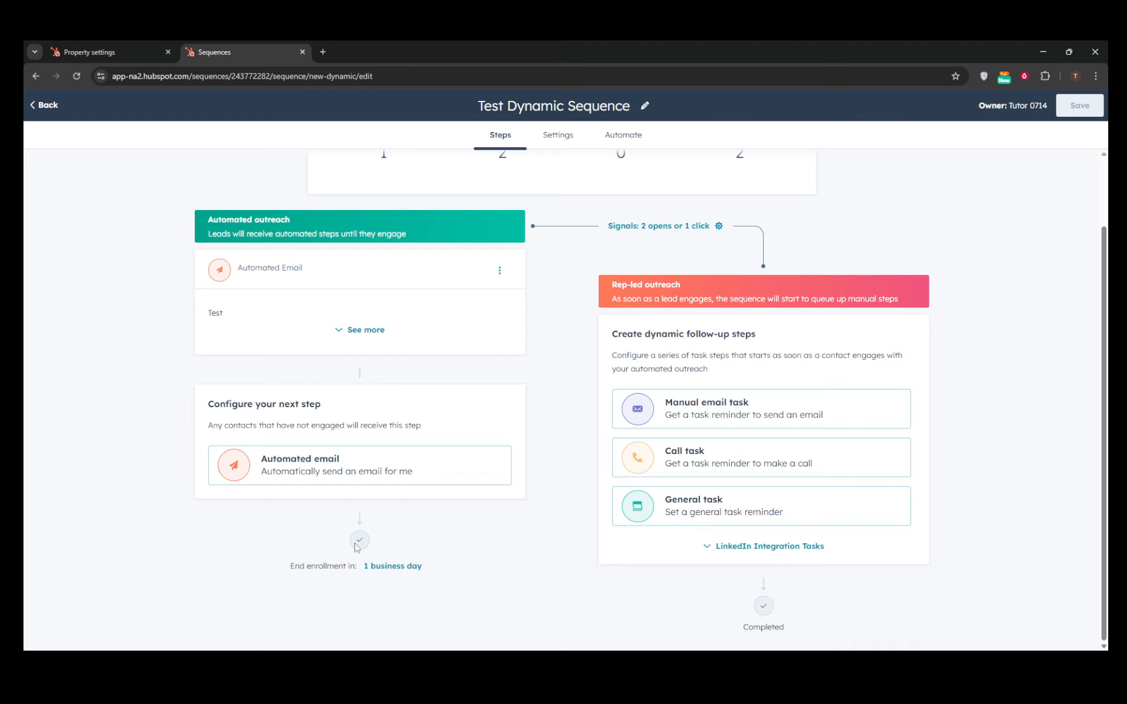
click(500, 272)
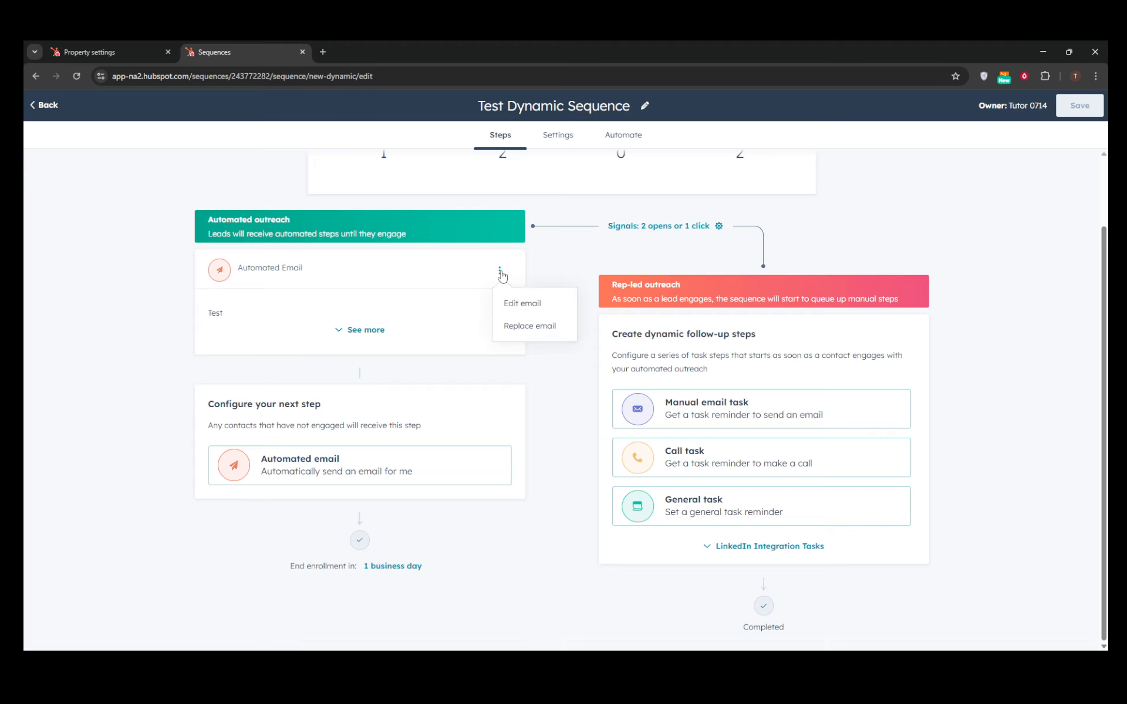
scroll(500, 275, up, 2)
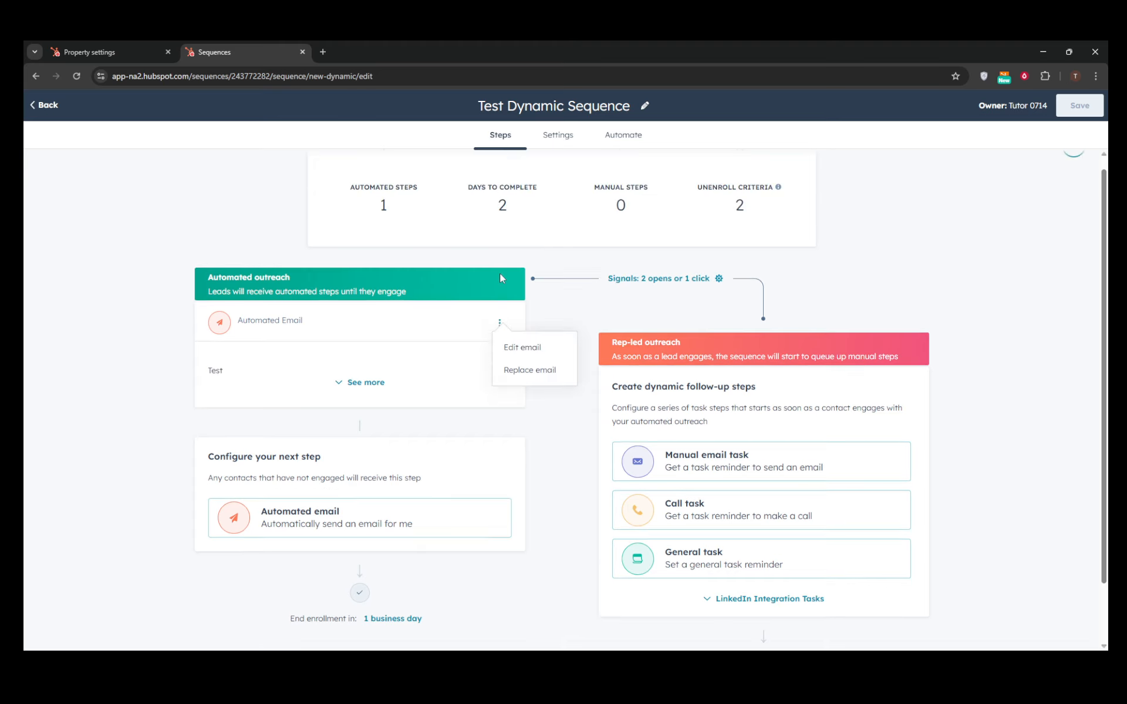
- Turn on email reminders for tasks in the sequence settings and add the sequence to the "test" marketing campaign
click(558, 138)
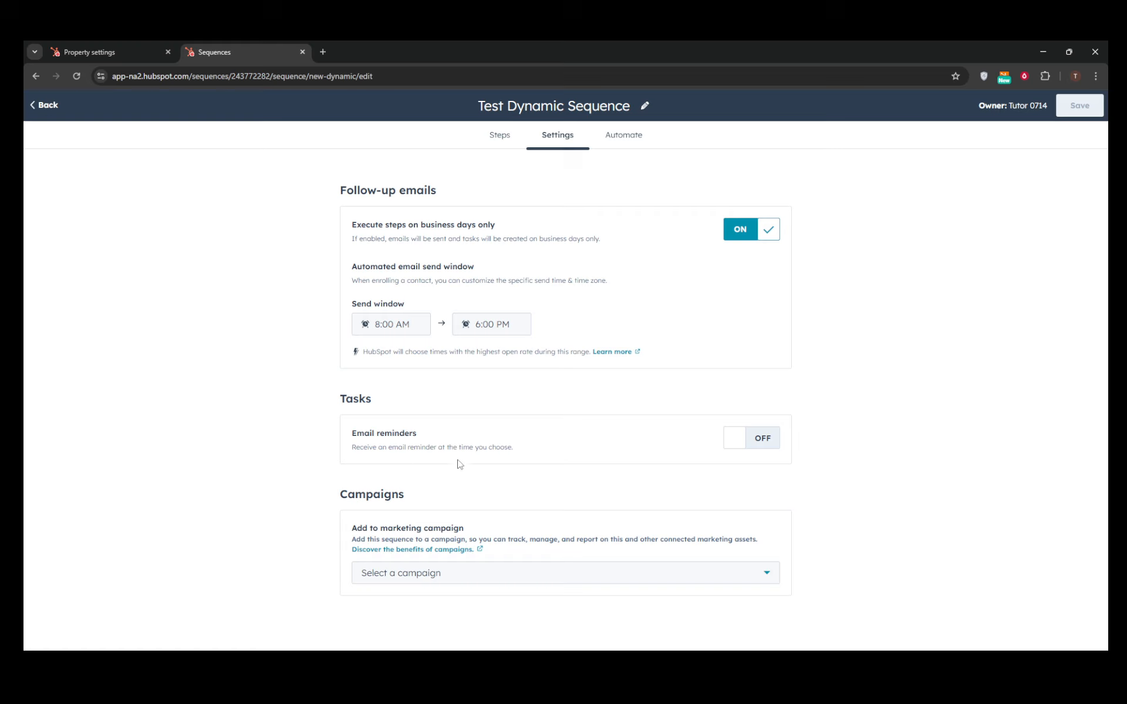
click(742, 439)
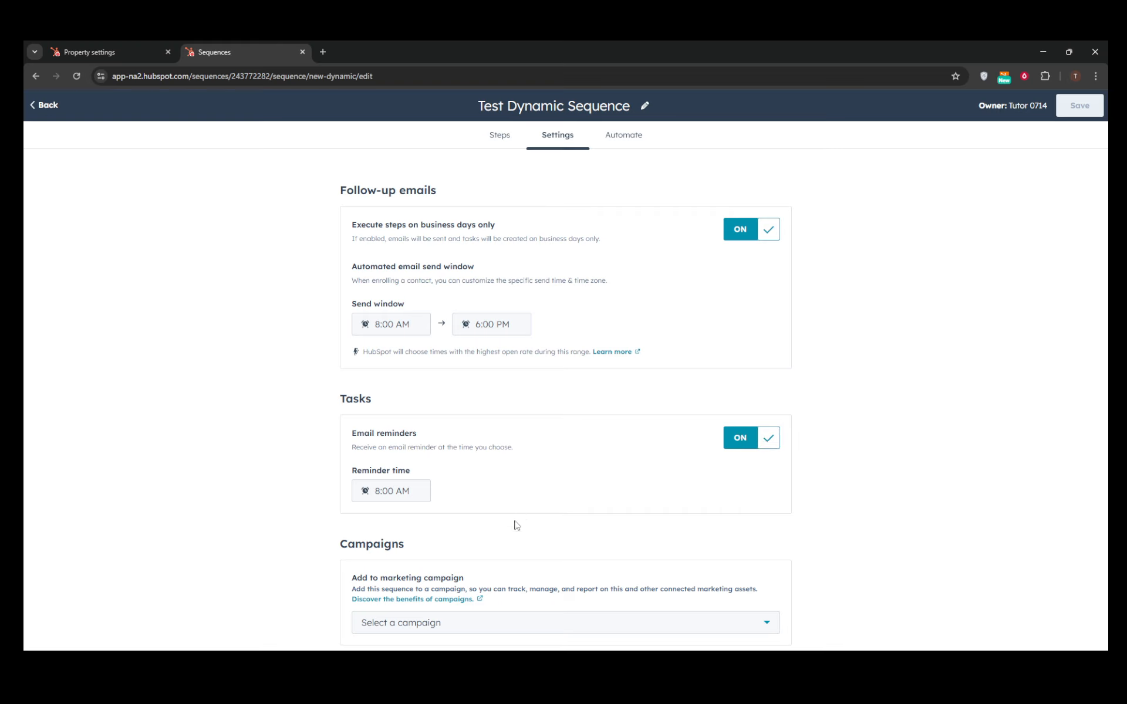
click(454, 627)
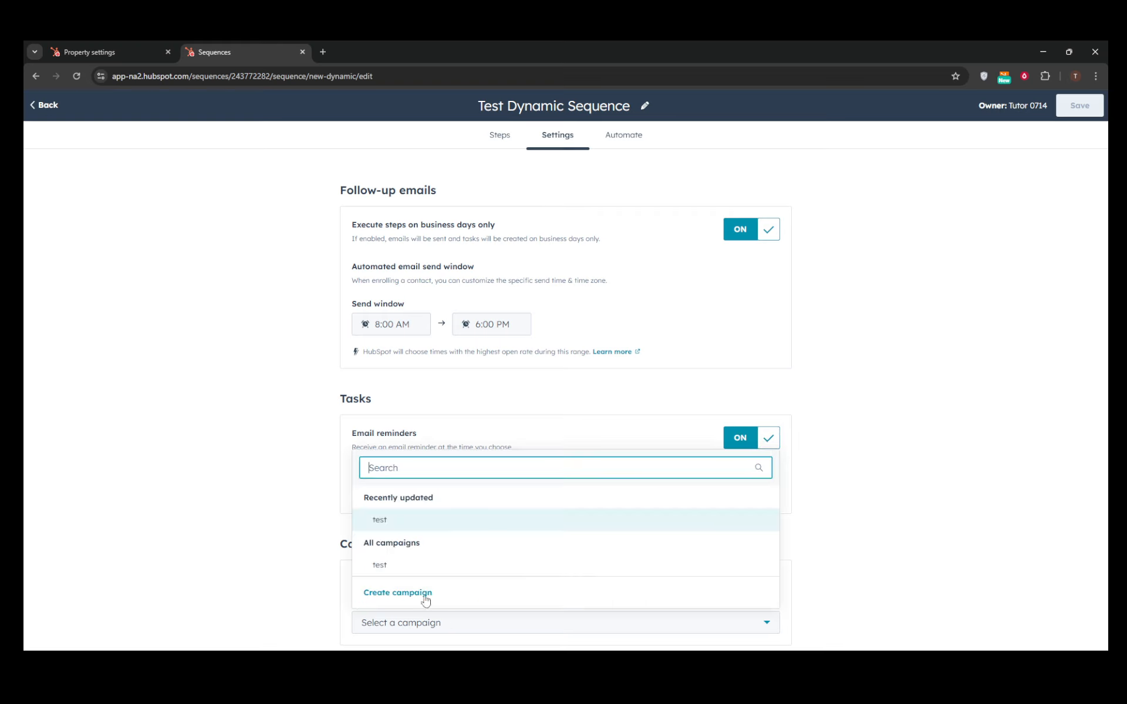
click(414, 522)
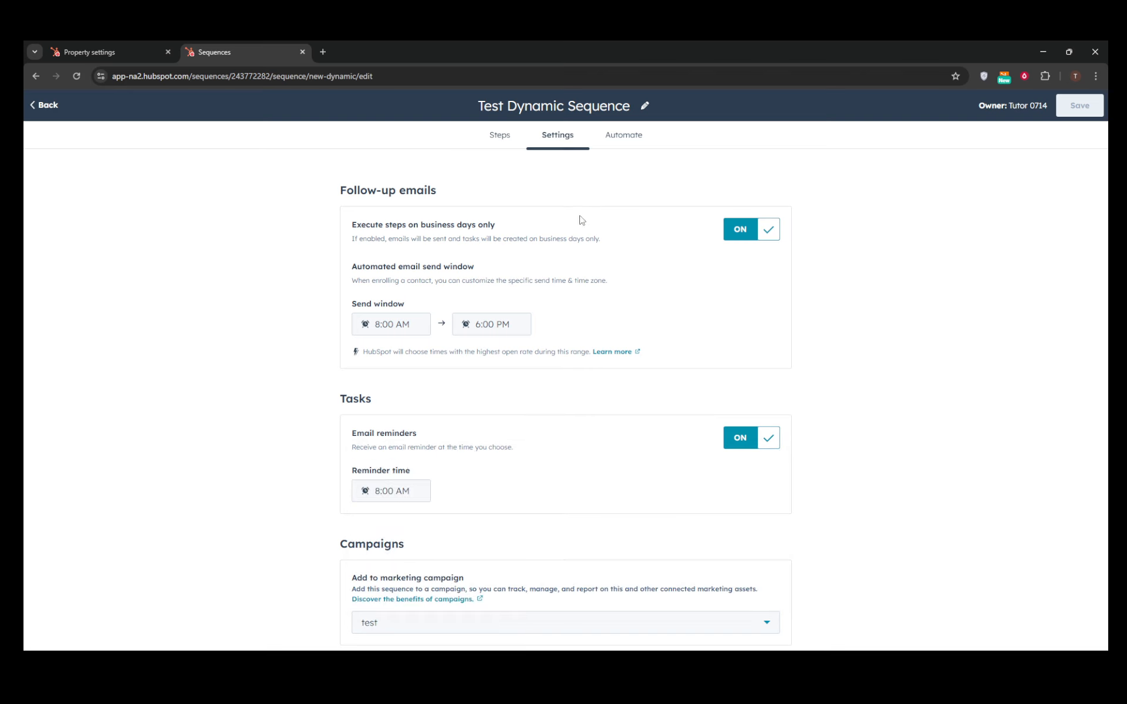
- Enable the automation that unenrolls all contacts at the same company when a contact replies or books a meeting
click(623, 140)
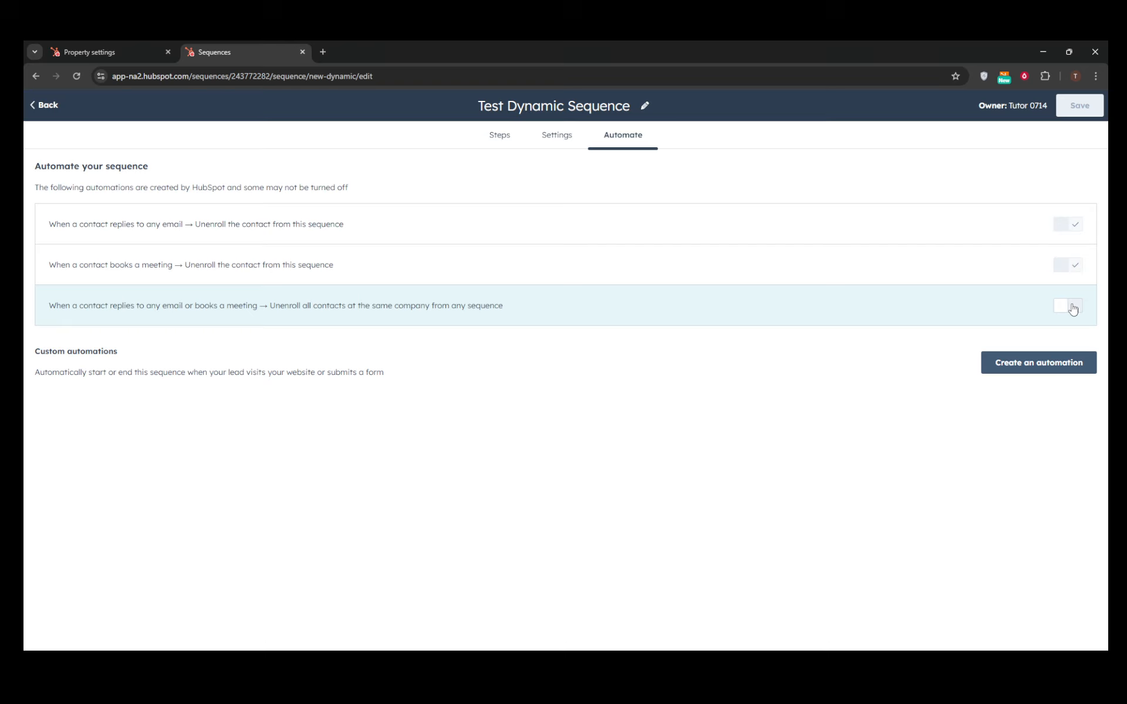
click(1073, 309)
click(1016, 374)
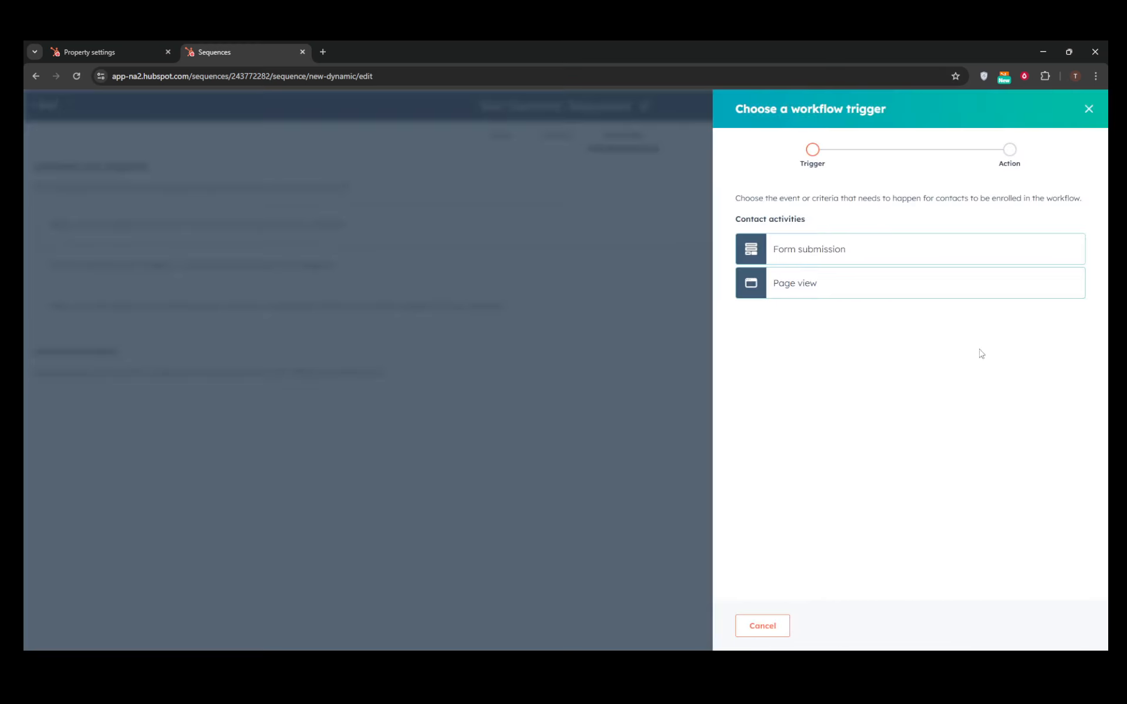
click(806, 253)
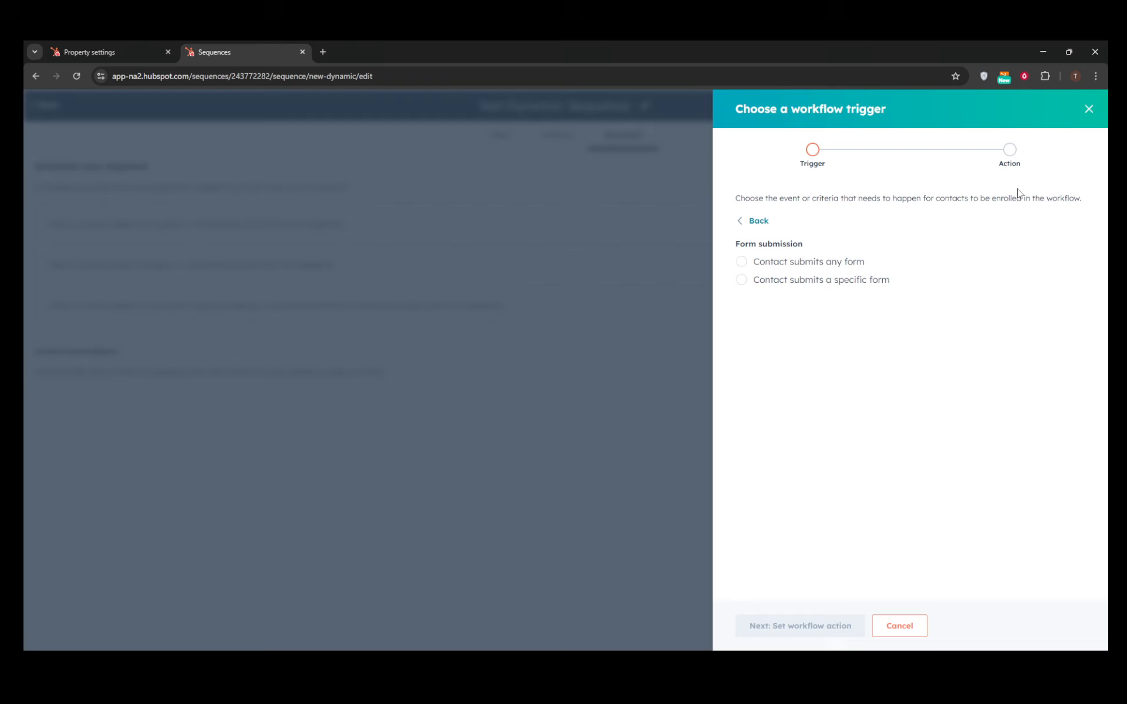
click(1089, 109)
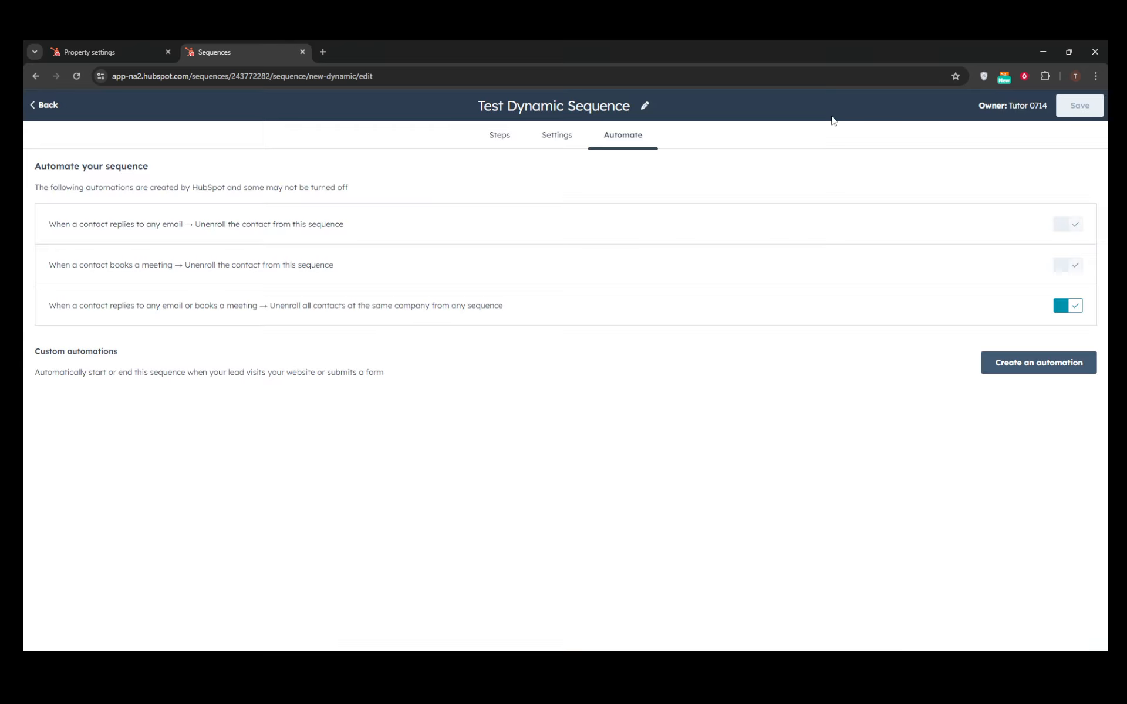